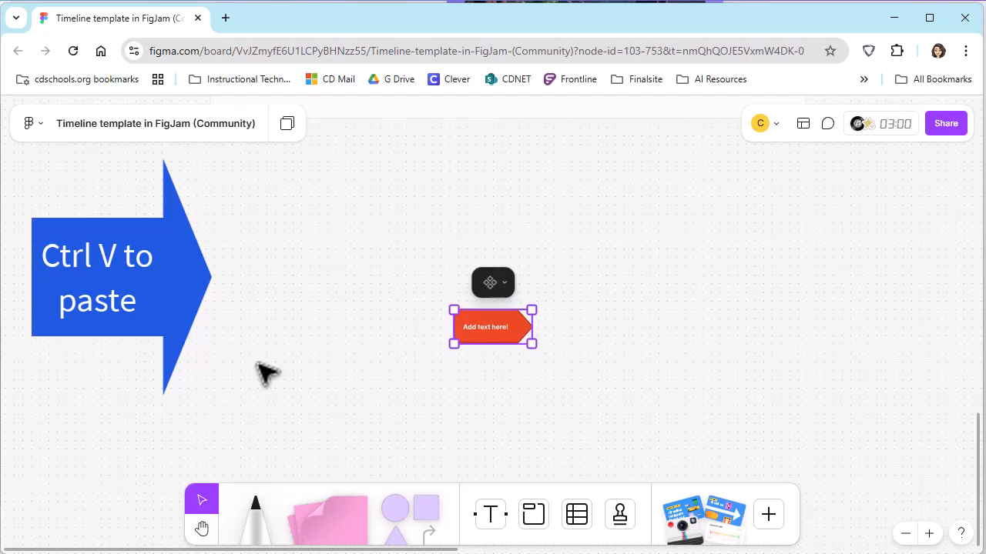
# Step: Place the pasted red arrow in the empty area below the template and add a copy of the middle orange arrow directly after it
pyautogui.moveTo(451, 331); pyautogui.dragTo(251, 271)
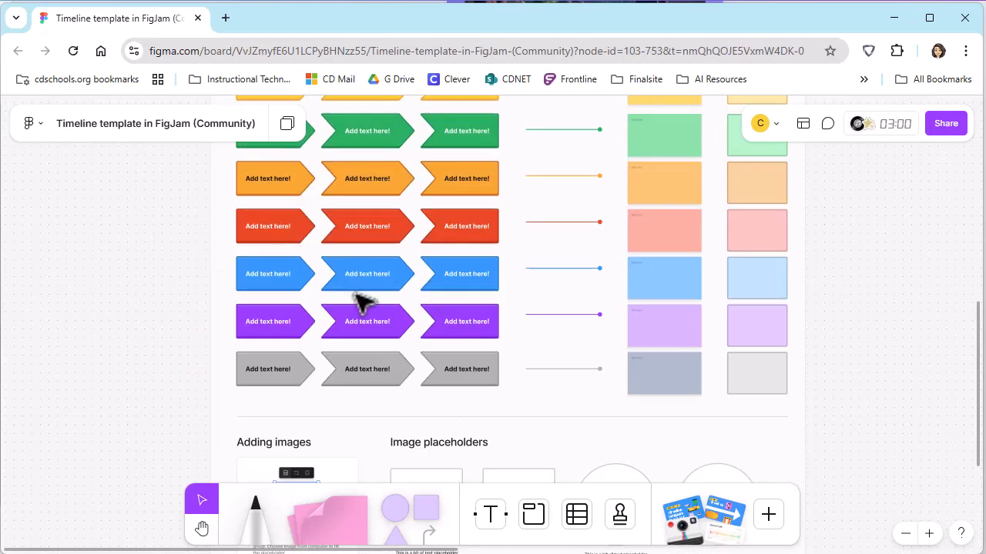
pyautogui.click(387, 184)
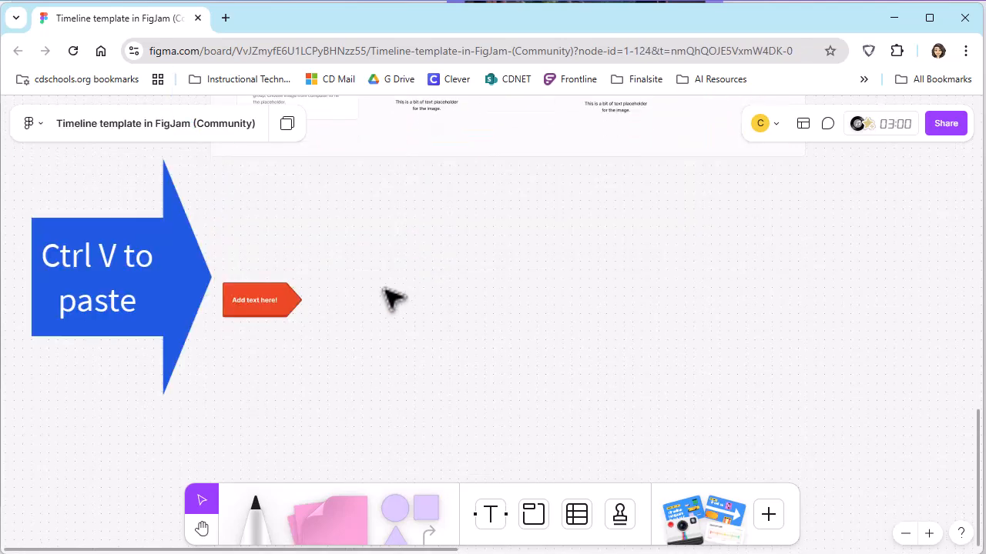
pyautogui.hotkey('ctrl', 'v')
pyautogui.moveTo(480, 341); pyautogui.dragTo(337, 308)
# Step: Copy the template's middle blue arrow and place it after the orange arrow, aligned and evenly spaced in the row
pyautogui.scroll(6, 414, 264)
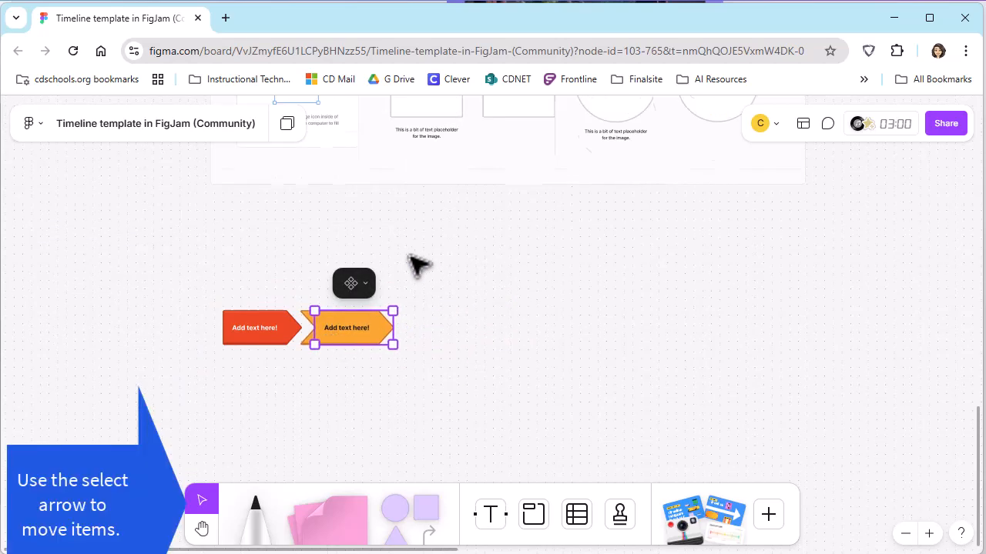
pyautogui.click(385, 257)
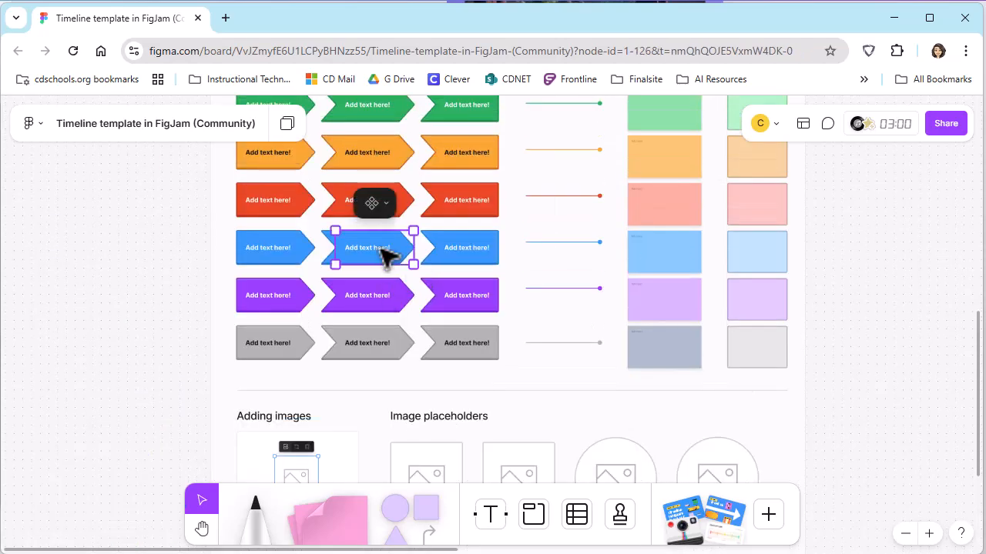
pyautogui.scroll(-6, 424, 308)
pyautogui.hotkey('ctrl', 'v')
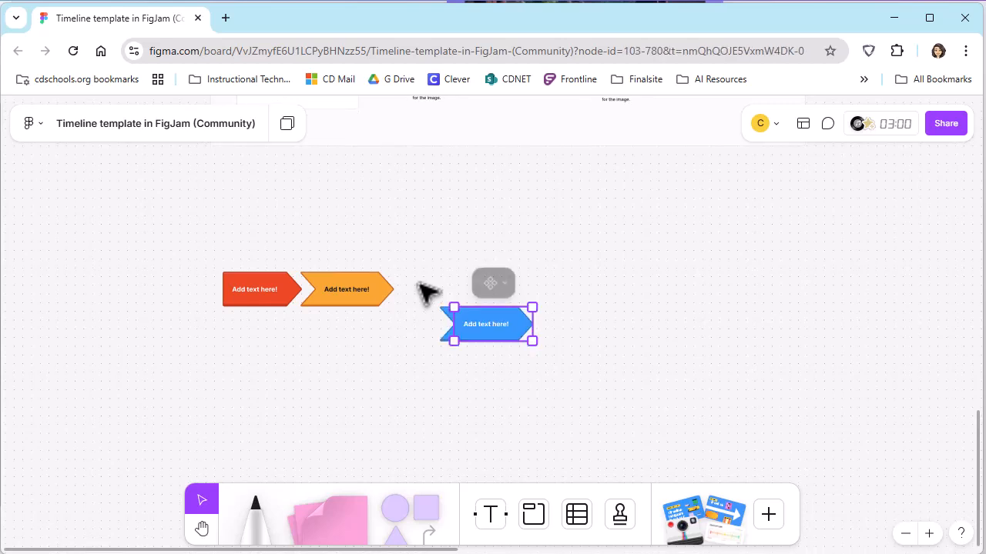
pyautogui.moveTo(489, 334); pyautogui.dragTo(424, 301)
pyautogui.click(528, 273)
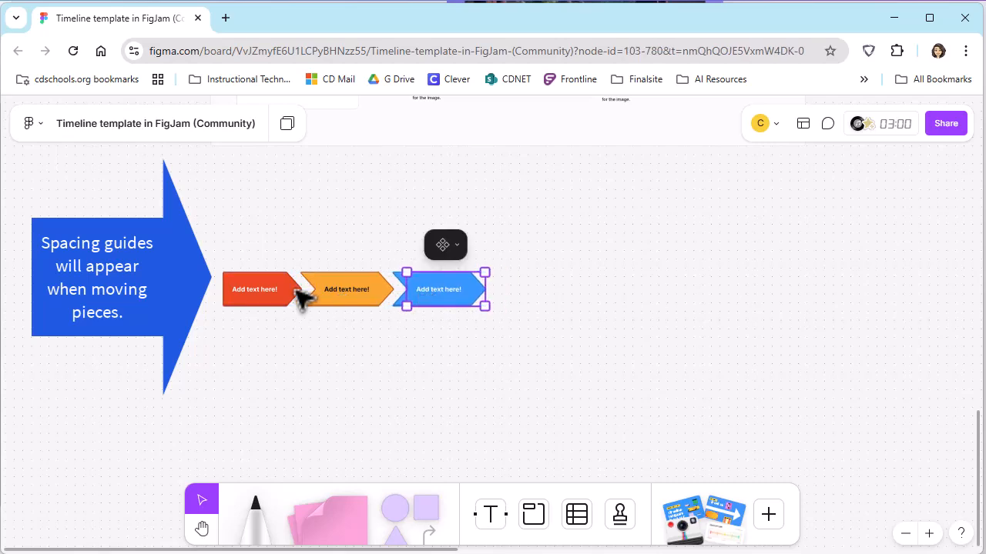
# Step: Copy the template's blue sticky note and place it below the blue arrow of the new timeline
pyautogui.scroll(8, 530, 268)
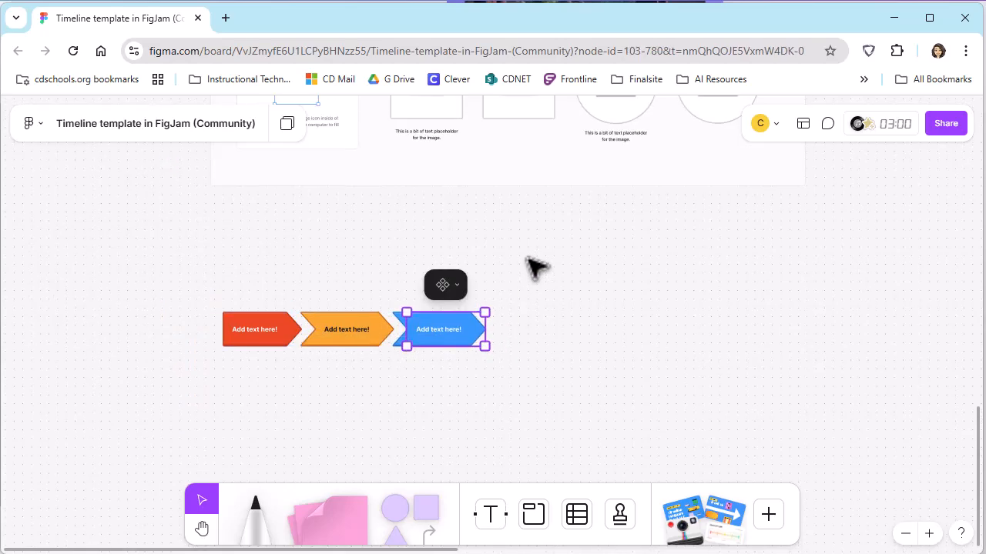
pyautogui.scroll(1, 535, 268)
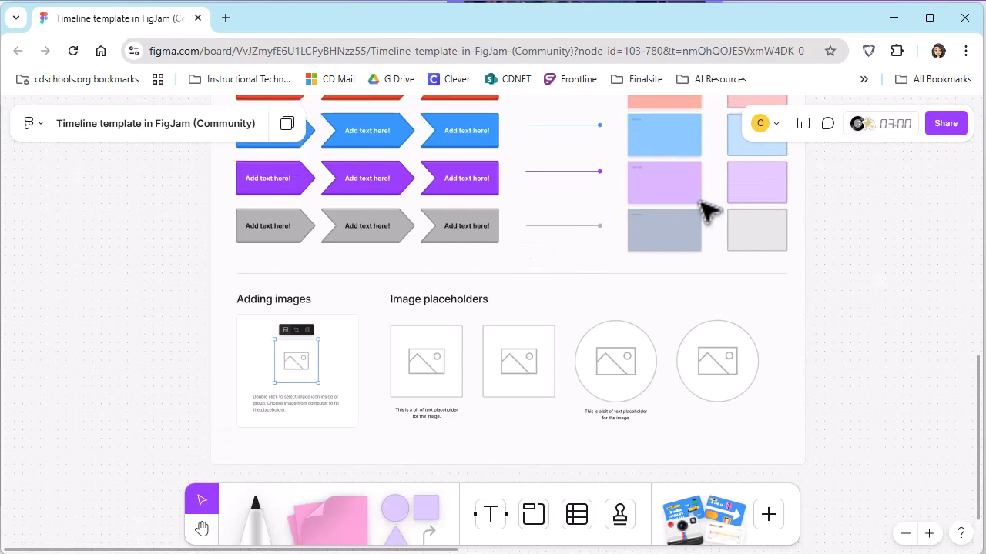
pyautogui.click(666, 145)
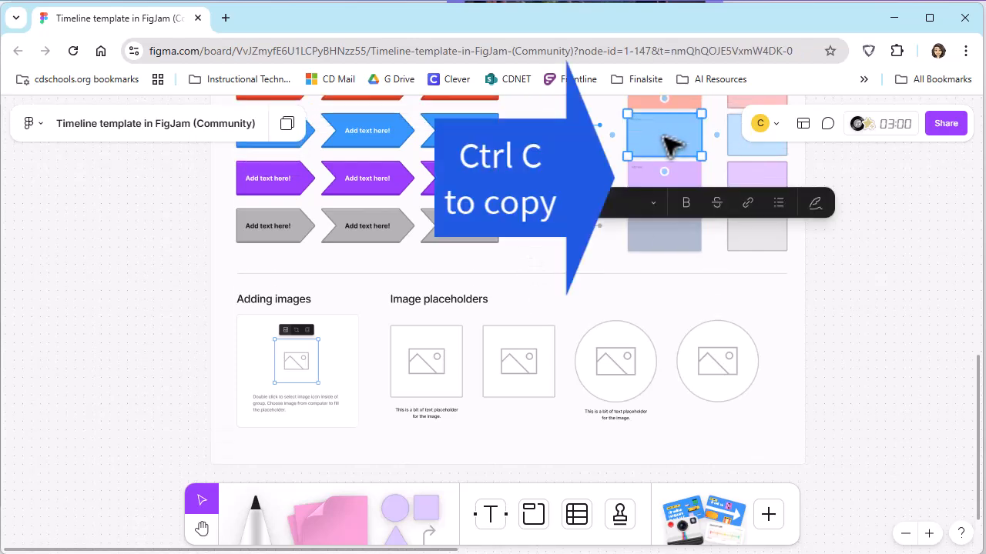
pyautogui.scroll(-6, 655, 209)
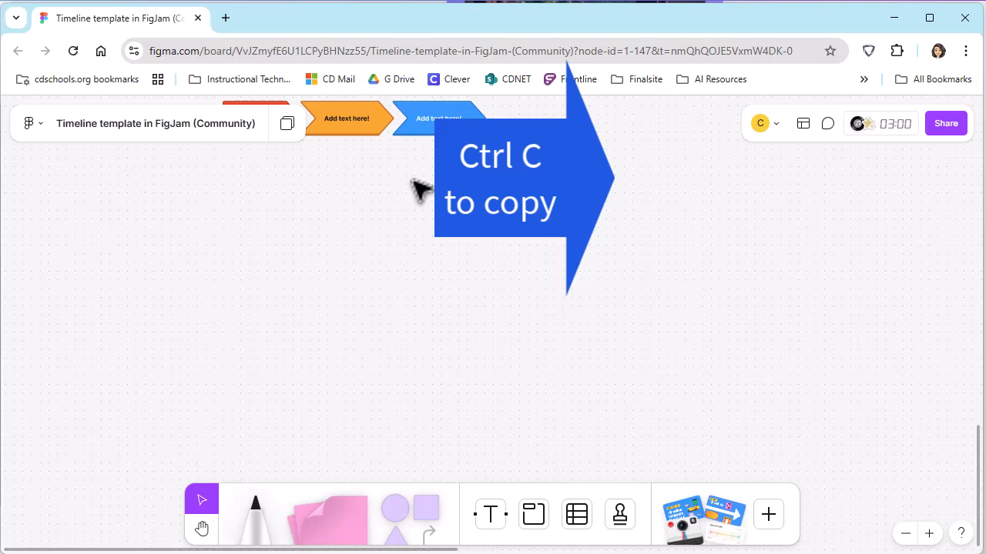
pyautogui.hotkey('ctrl', 'v')
pyautogui.moveTo(475, 331); pyautogui.dragTo(421, 199)
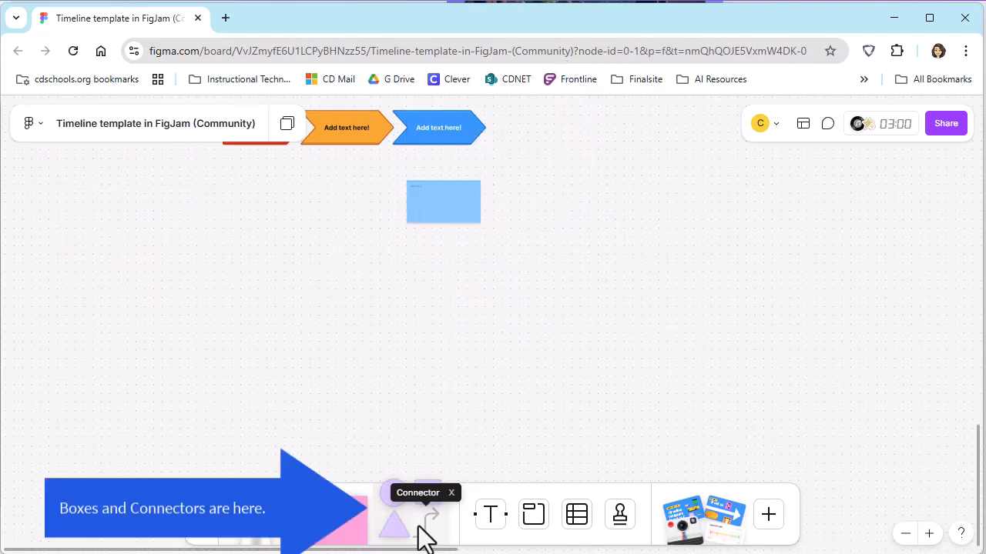
# Step: Connect the blue arrow to the blue sticky note with a straight connector and shift the note so the line runs vertically
pyautogui.click(425, 537)
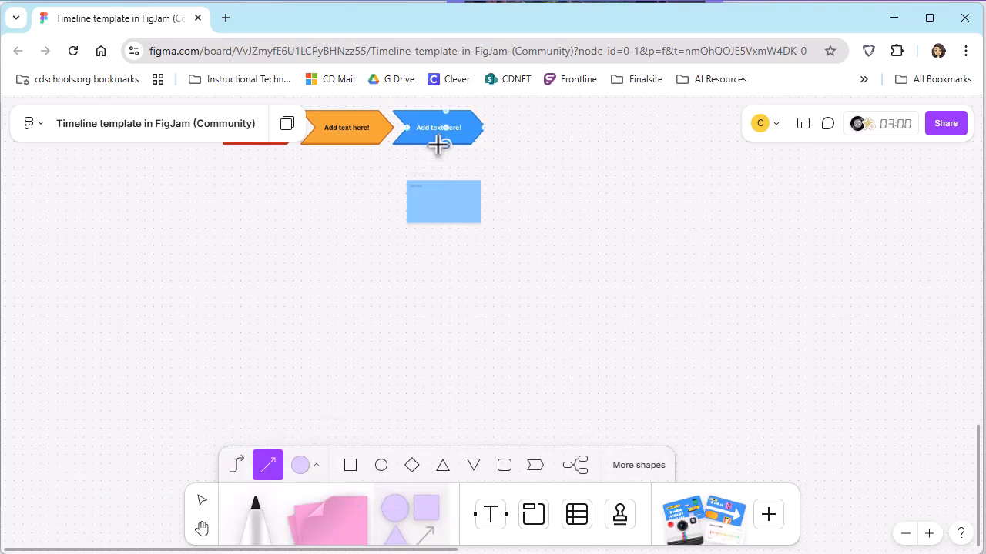
pyautogui.moveTo(444, 178); pyautogui.dragTo(444, 180)
pyautogui.click(198, 499)
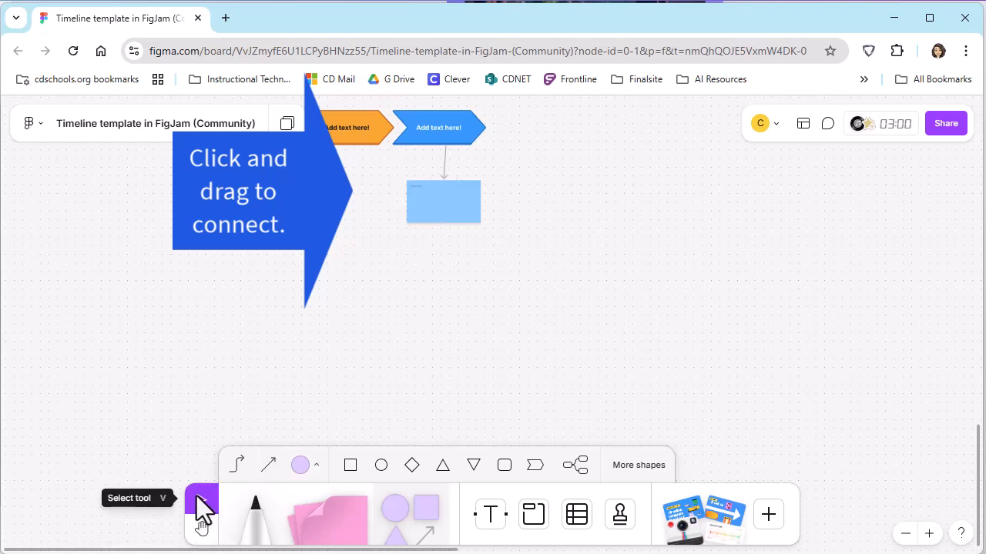
pyautogui.click(432, 193)
pyautogui.moveTo(434, 194); pyautogui.dragTo(437, 197)
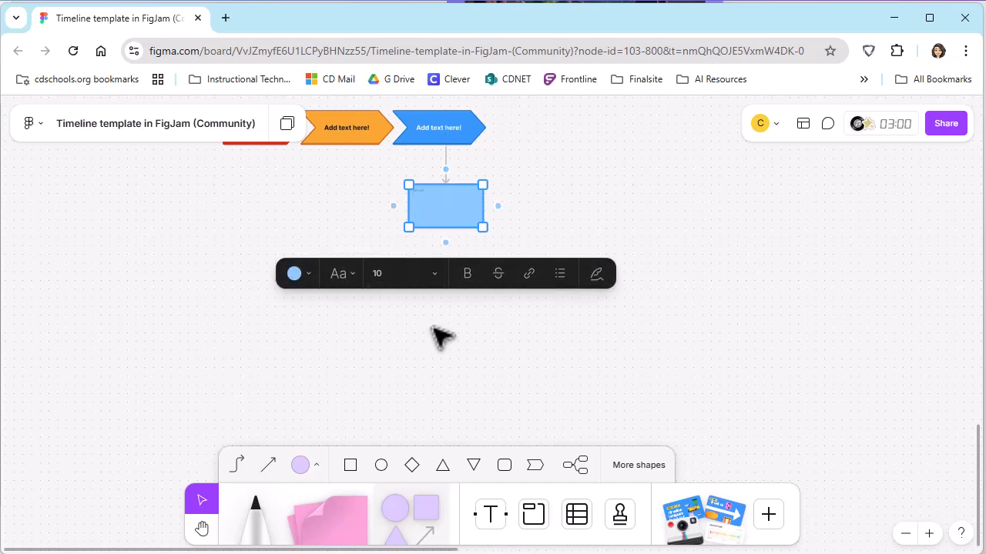
pyautogui.click(450, 351)
# Step: Copy the template's orange sticky note and place it below the orange arrow, level with the blue note
pyautogui.scroll(10, 446, 262)
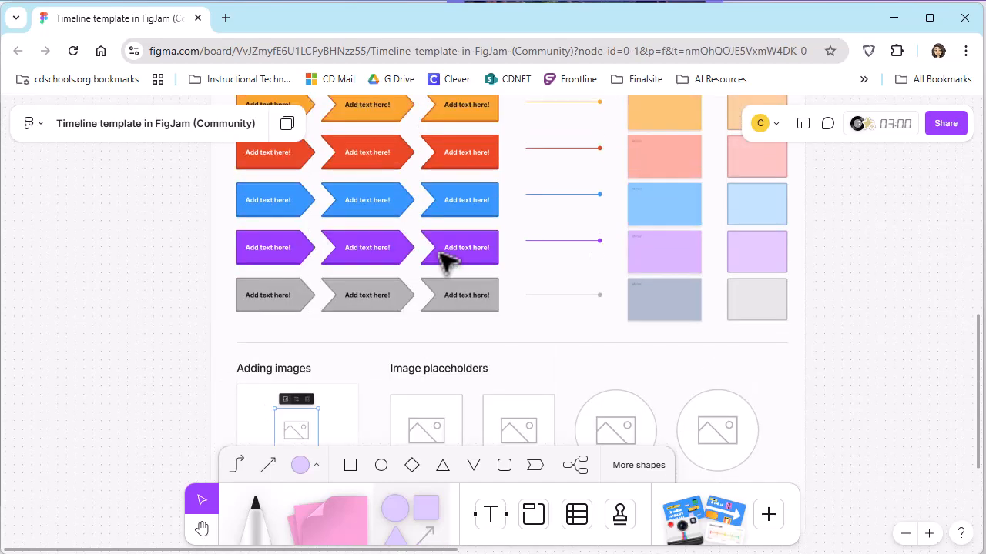
pyautogui.click(666, 175)
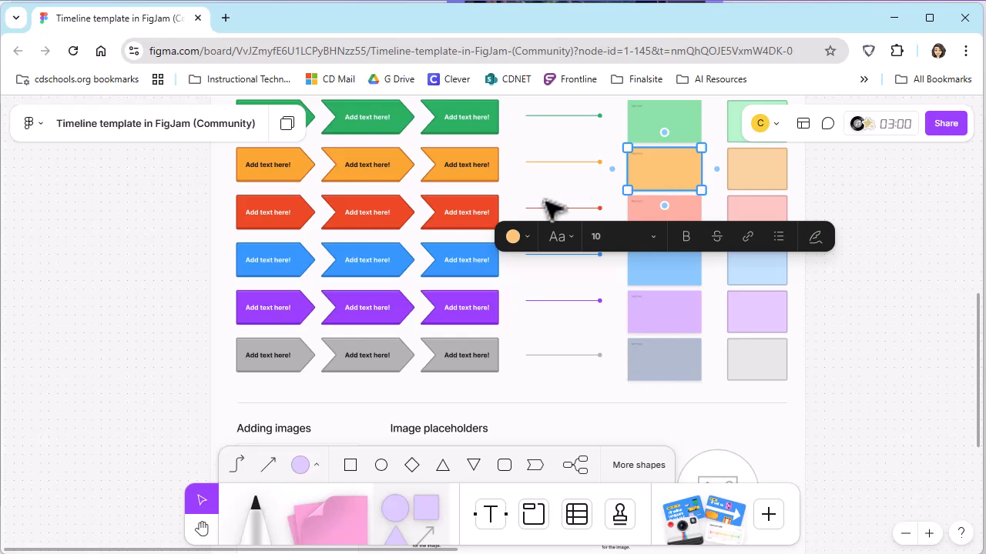
pyautogui.scroll(-15, 548, 210)
pyautogui.scroll(3, 362, 215)
pyautogui.click(348, 254)
pyautogui.hotkey('ctrl', 'v')
pyautogui.moveTo(492, 323); pyautogui.dragTo(343, 225)
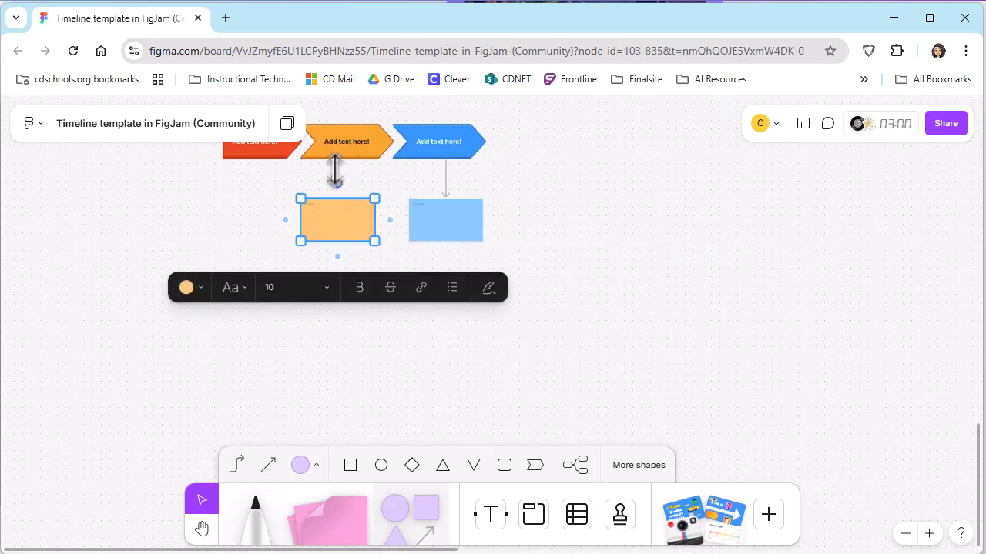
# Step: Connect the orange arrow to the orange sticky note with a straight connector and shift the note so the line runs vertically
pyautogui.click(268, 465)
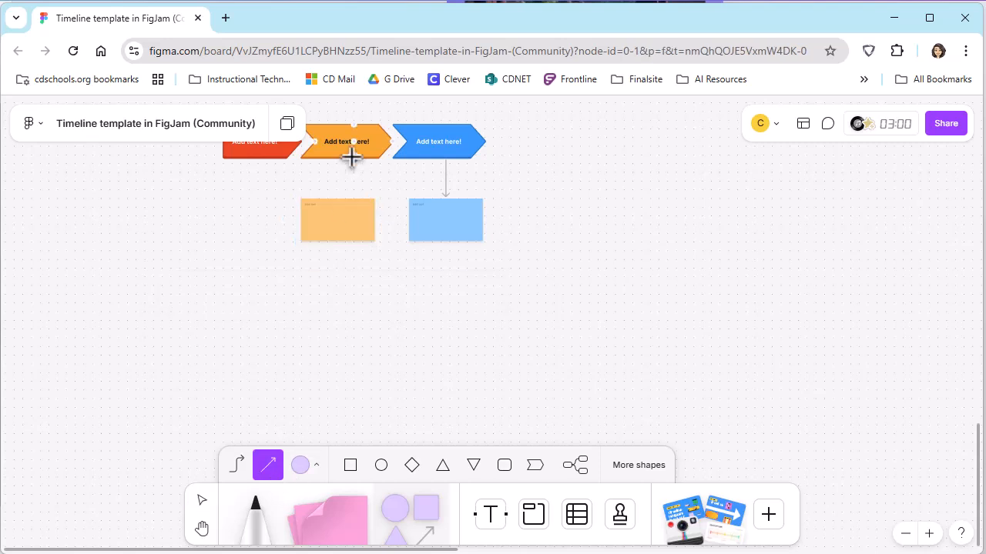
pyautogui.moveTo(350, 194); pyautogui.dragTo(348, 195)
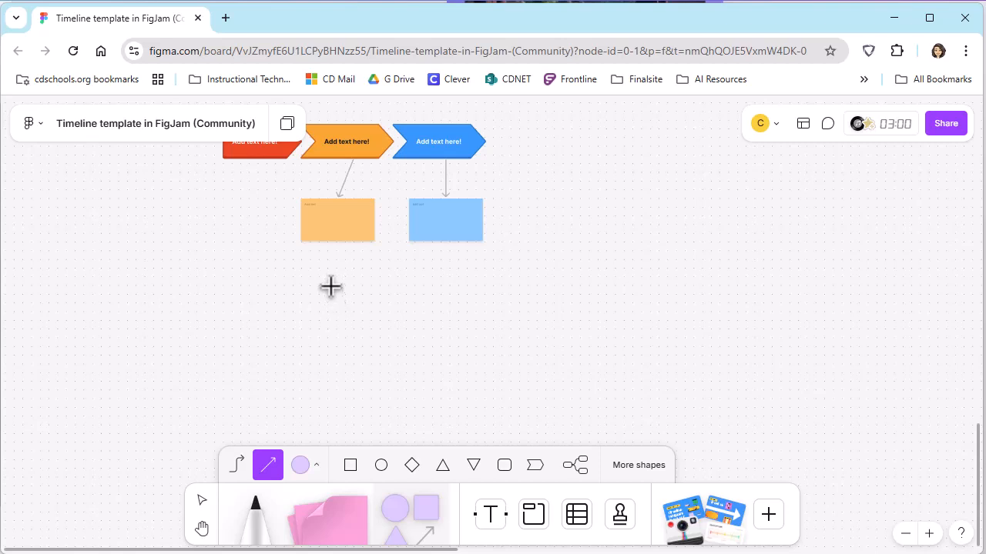
pyautogui.click(201, 500)
pyautogui.click(348, 229)
pyautogui.moveTo(348, 229); pyautogui.dragTo(361, 231)
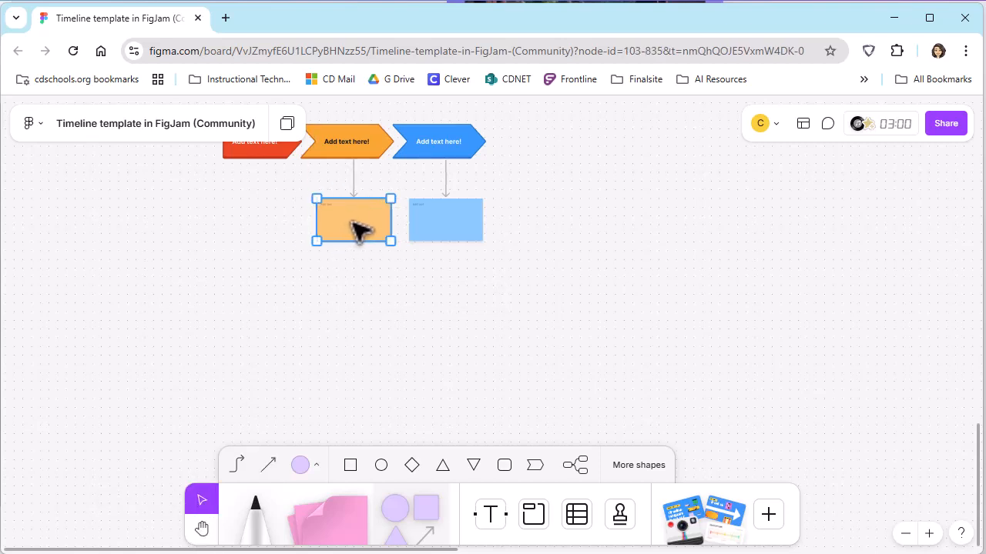
pyautogui.click(584, 270)
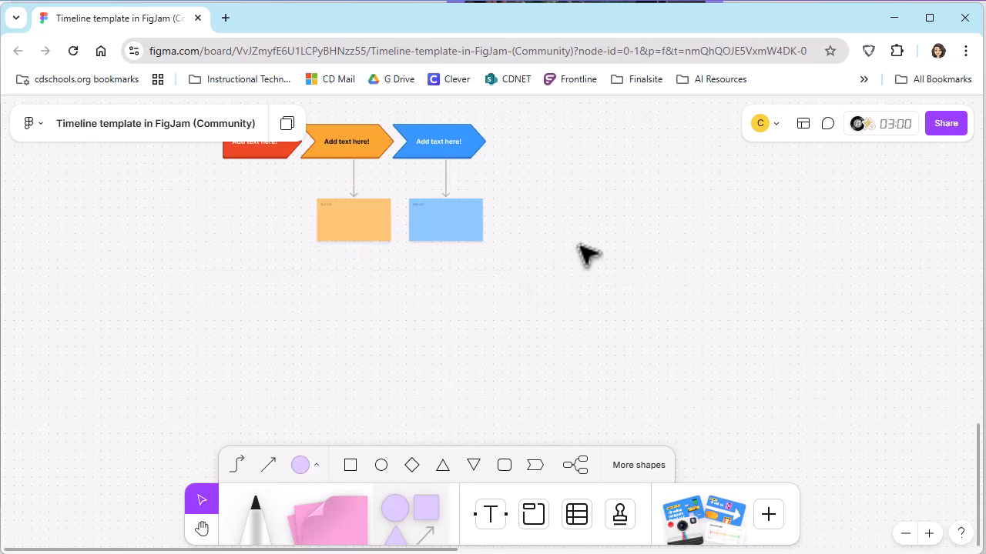
# Step: Duplicate the circular image placeholder that has a caption and place the copy above the orange arrow
pyautogui.scroll(5, 587, 254)
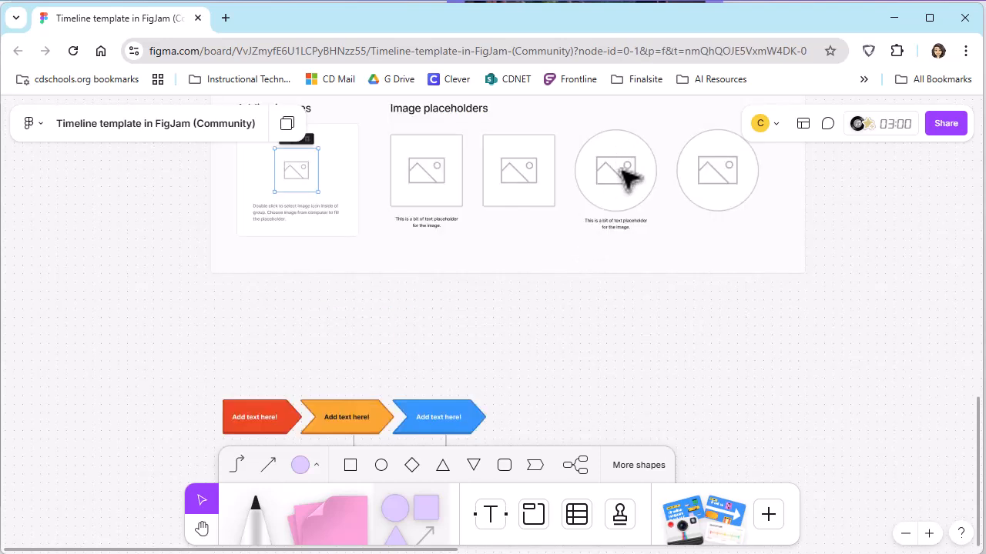
pyautogui.click(624, 177)
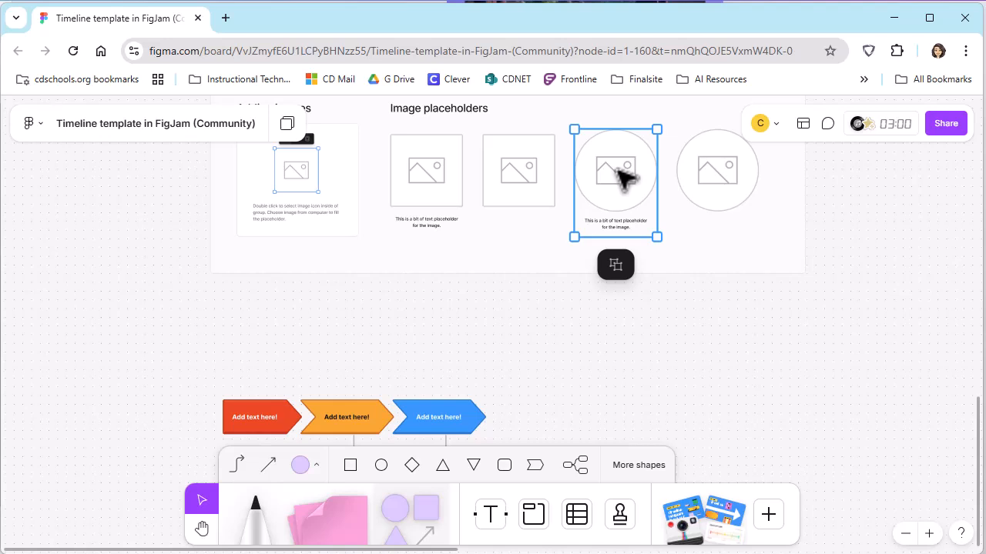
pyautogui.moveTo(616, 176); pyautogui.dragTo(341, 324)
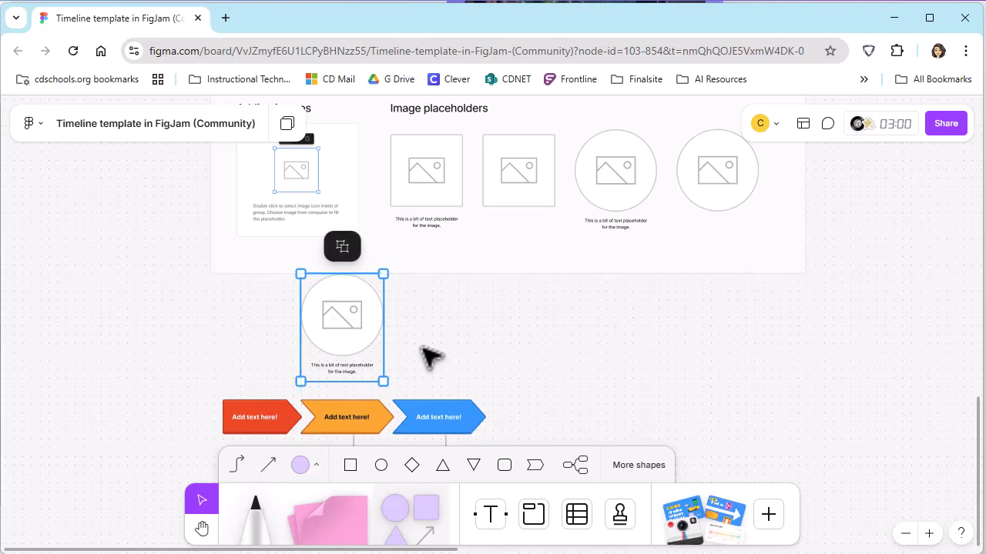
# Step: Connect the orange arrow to the circular image placeholder with a straight connector and shift the placeholder so the line runs vertically
pyautogui.scroll(-3, 429, 365)
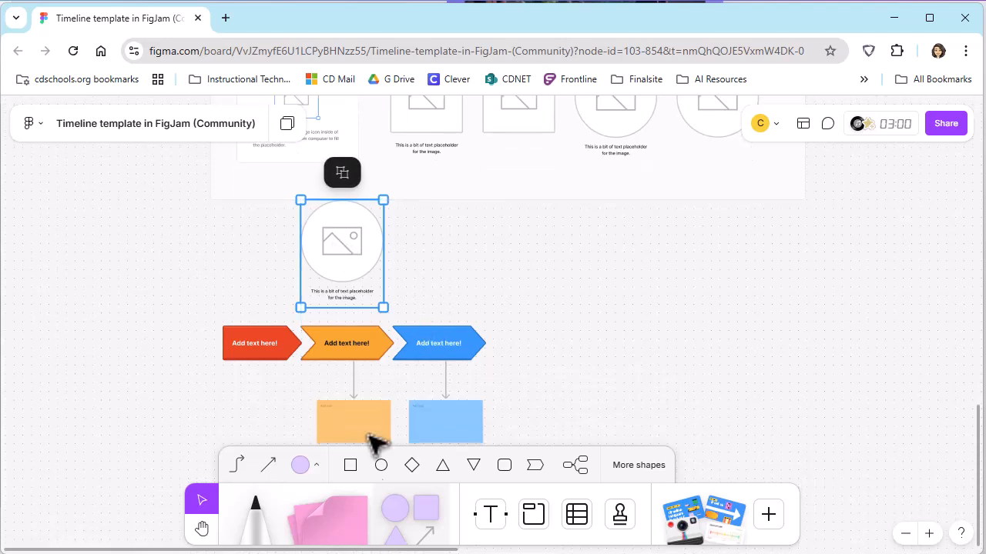
pyautogui.click(266, 466)
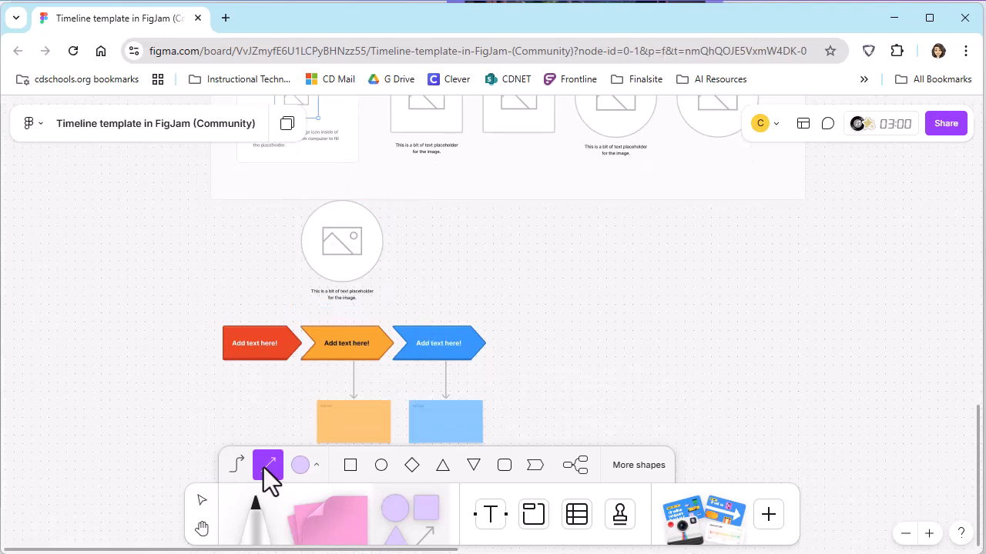
pyautogui.click(202, 501)
pyautogui.moveTo(352, 255); pyautogui.dragTo(359, 235)
pyautogui.click(262, 242)
# Step: Select all the pieces of the new timeline and move them together down, clear of the template frame
pyautogui.moveTo(132, 215); pyautogui.dragTo(515, 421)
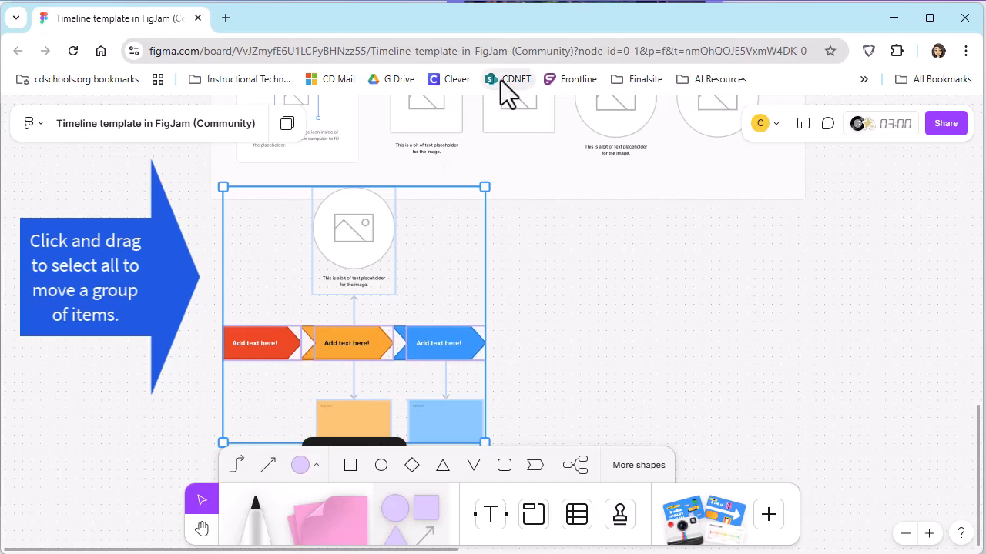
pyautogui.scroll(-3, 570, 227)
pyautogui.moveTo(439, 286); pyautogui.dragTo(449, 364)
pyautogui.click(608, 324)
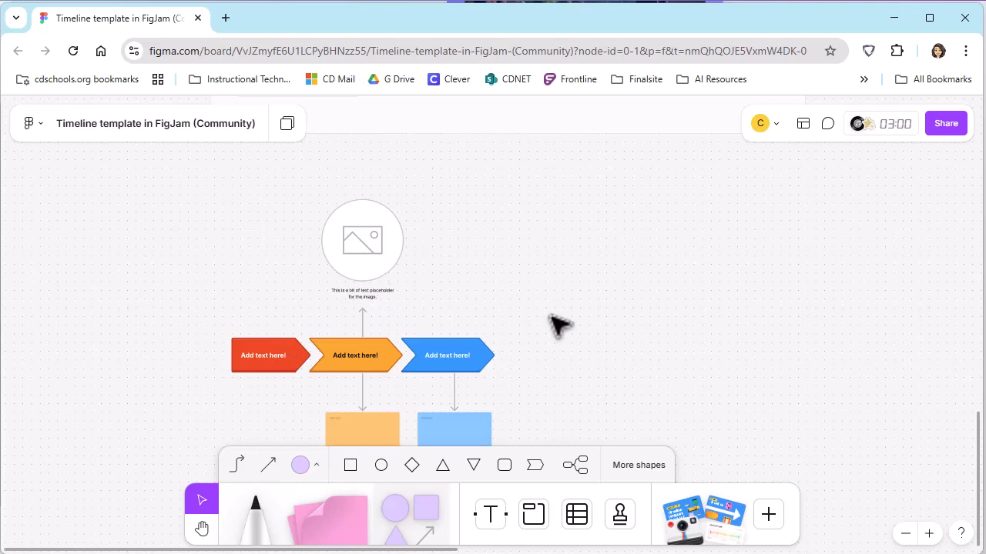
# Step: Replace the orange arrow's placeholder text with 1700
pyautogui.scroll(-1, 559, 325)
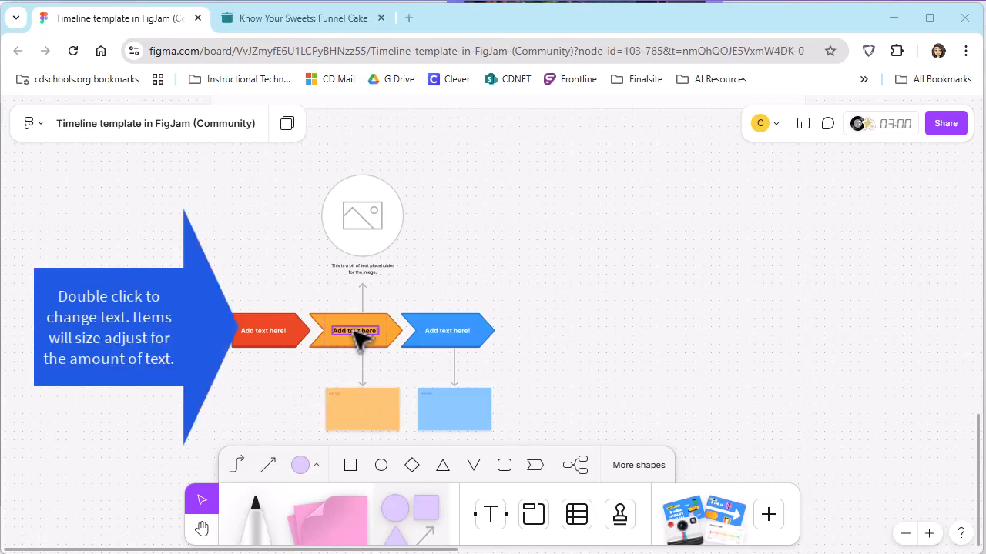
pyautogui.doubleClick(354, 331)
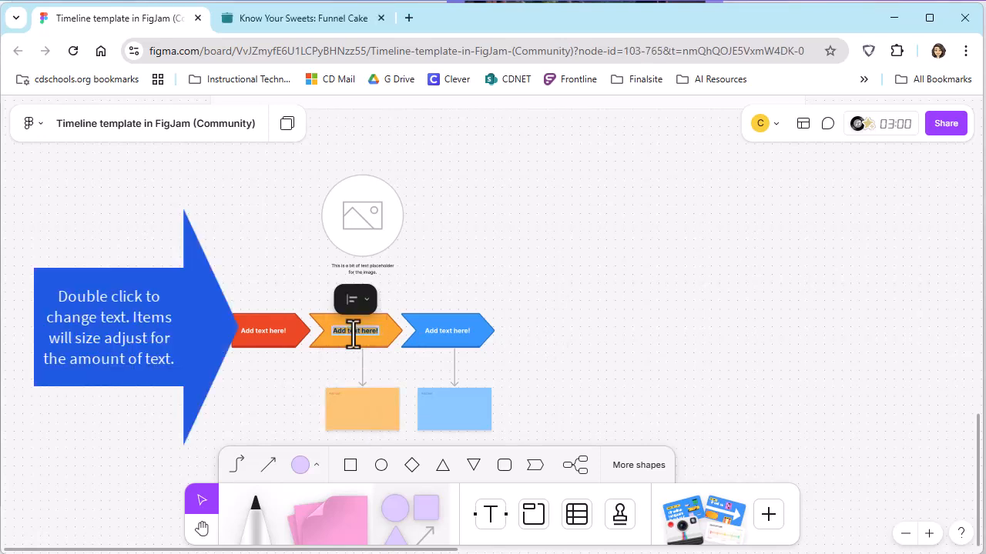
pyautogui.press('BackSpace')
pyautogui.write('1700')
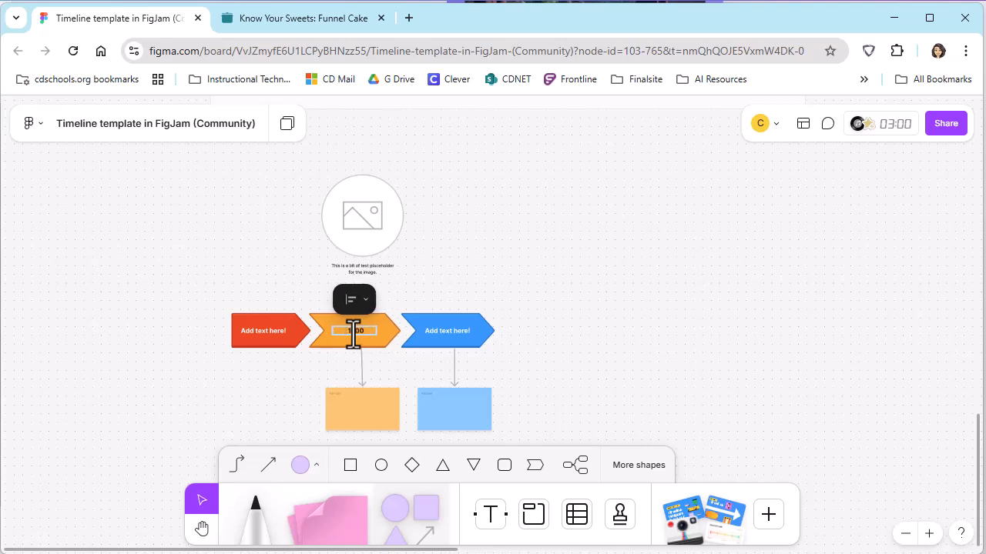
pyautogui.click(194, 266)
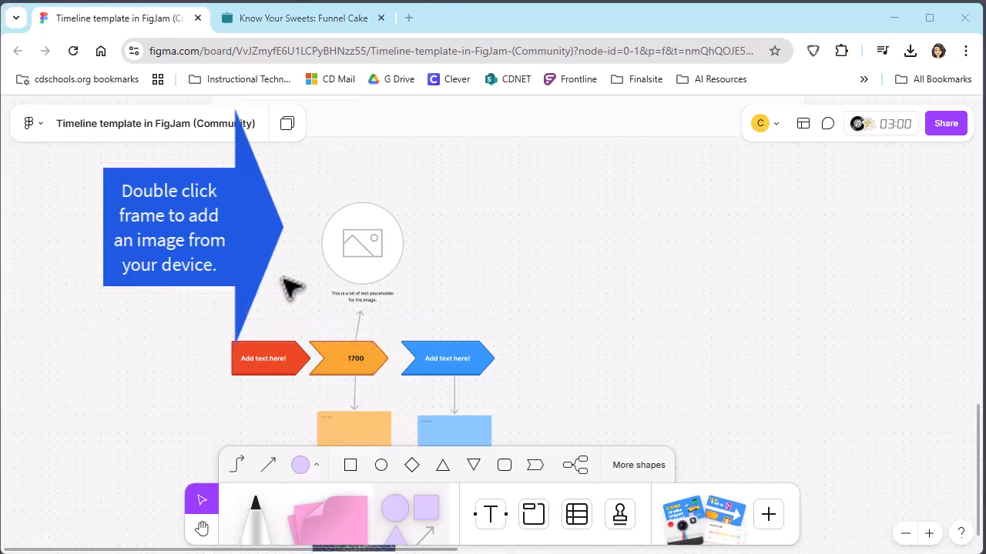
# Step: Try filling the circular image placeholder with the picture Untitled design (14) from the Downloads folder, and undo the insertion
pyautogui.click(368, 245)
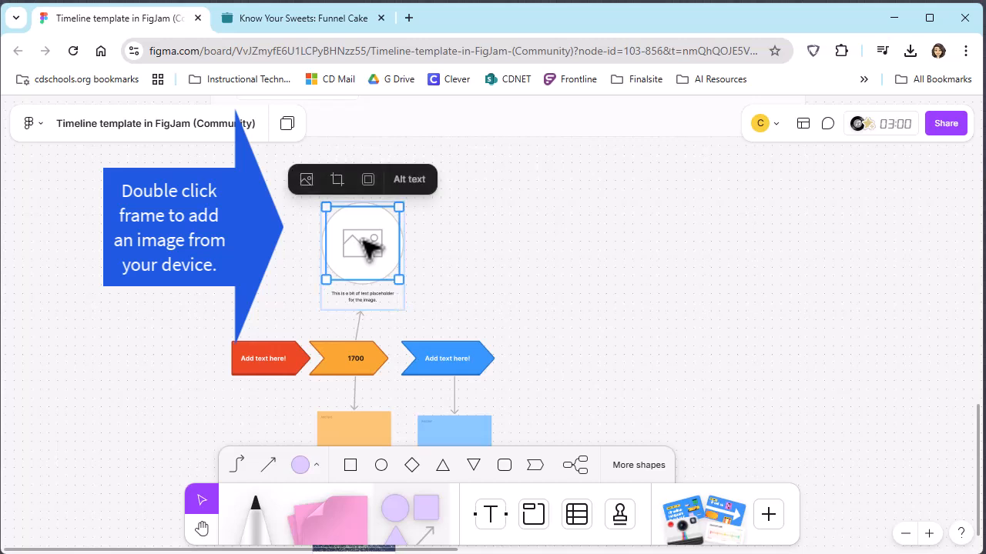
pyautogui.click(306, 180)
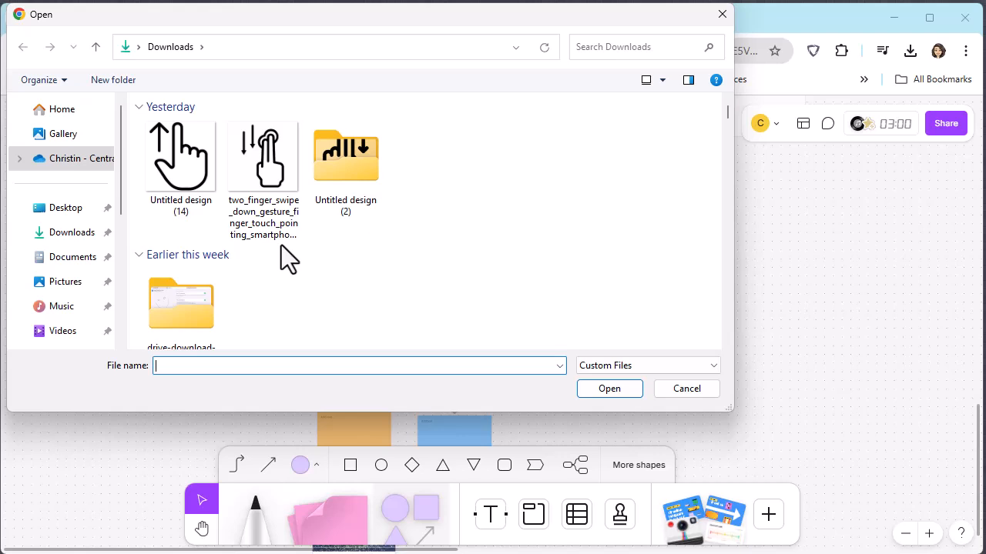
pyautogui.click(179, 162)
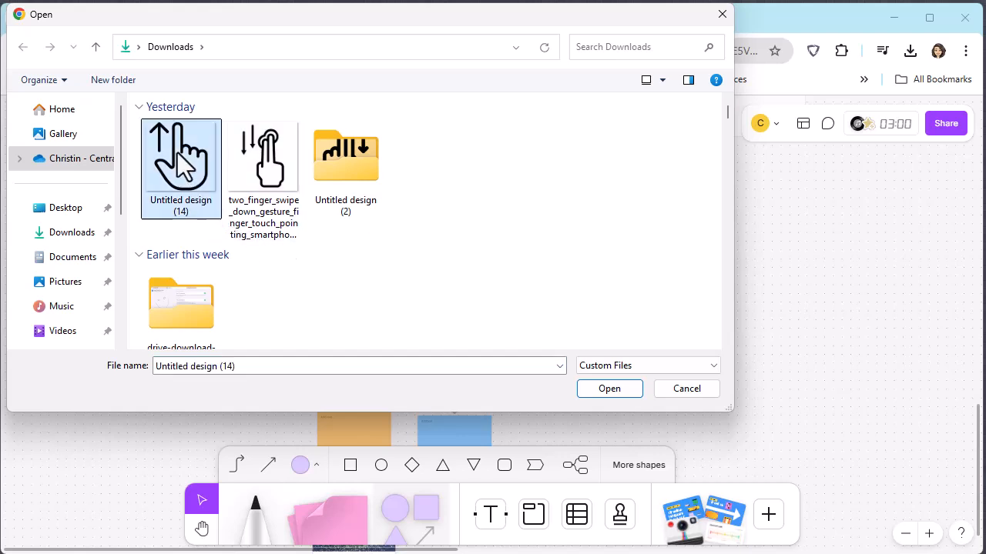
pyautogui.click(595, 391)
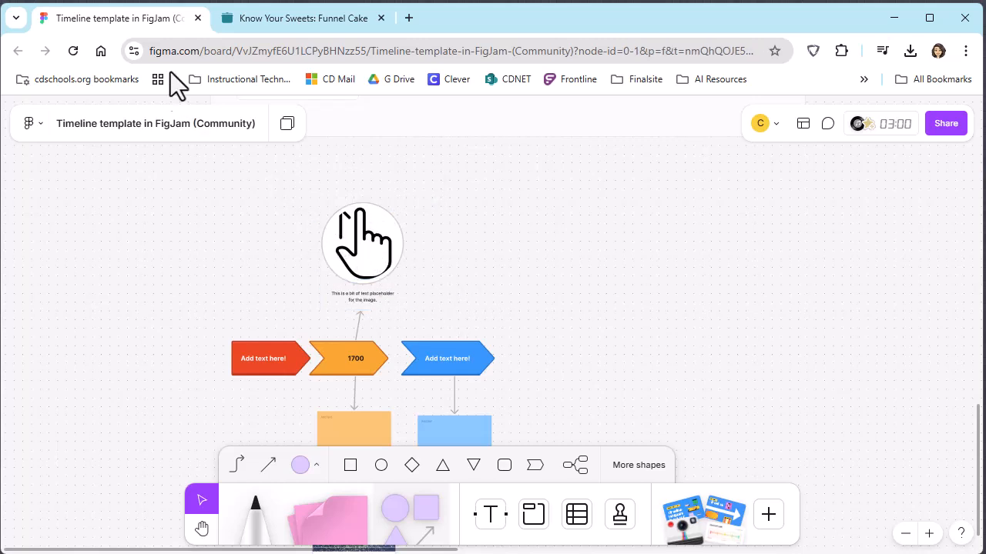
pyautogui.hotkey('ctrl', 'z')
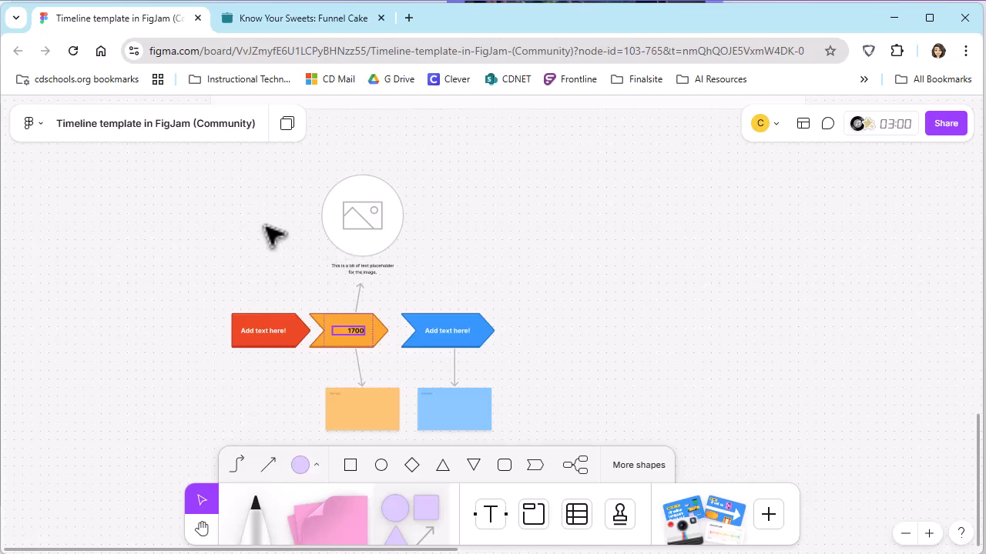
# Step: Switch to the open Serious Eats funnel cake article, dismiss its send-article prompt and copy the page URL
pyautogui.click(318, 18)
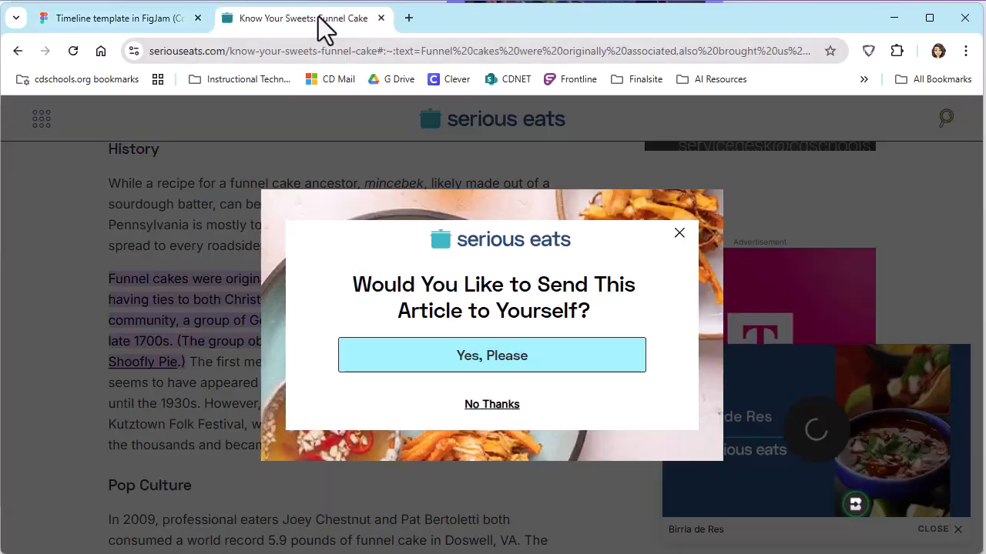
pyautogui.click(679, 233)
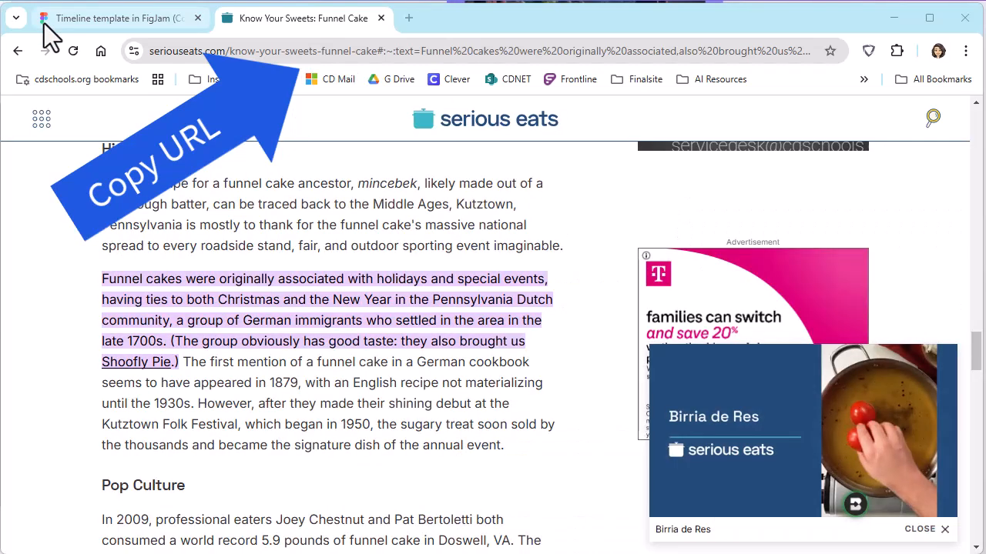
pyautogui.click(146, 53)
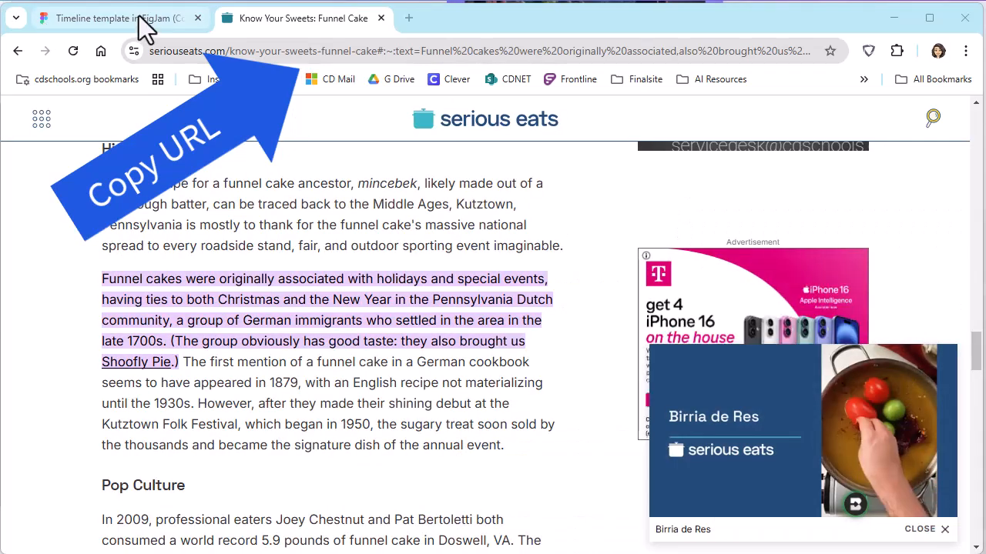
# Step: Return to the FigJam board, paste the article URL onto empty canvas and place its thumbnail beneath the orange sticky note
pyautogui.click(140, 23)
pyautogui.scroll(-2, 363, 394)
pyautogui.click(339, 436)
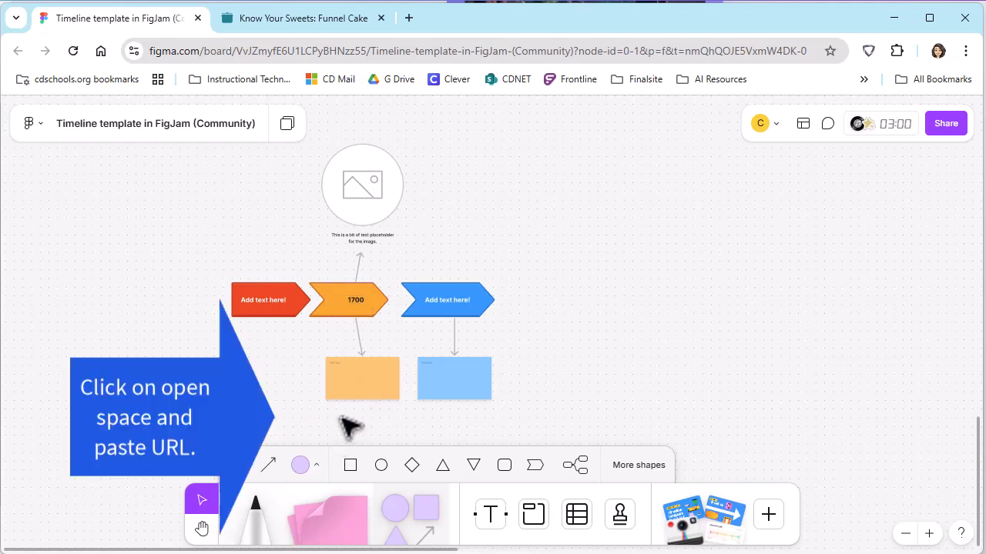
pyautogui.hotkey('ctrl', 'v')
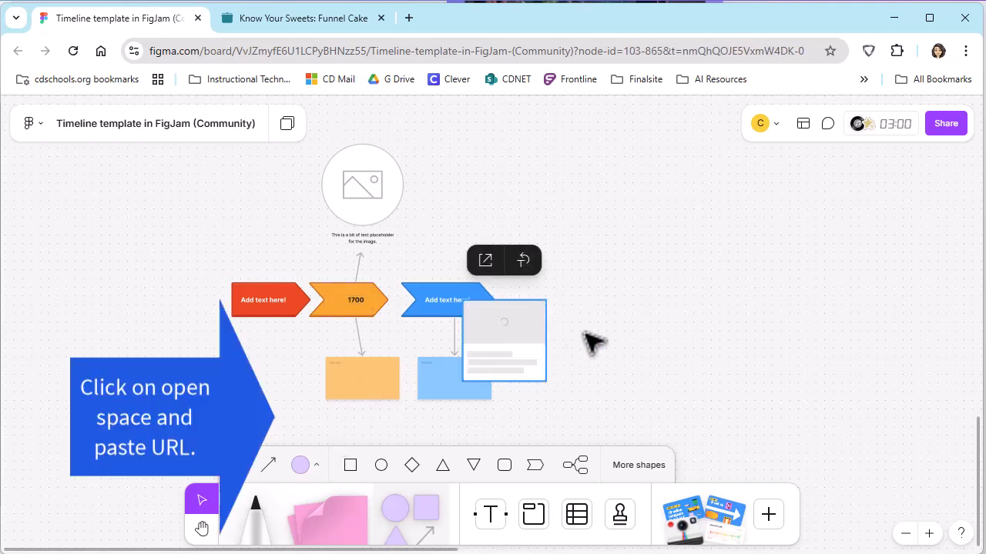
pyautogui.moveTo(509, 321); pyautogui.dragTo(358, 434)
pyautogui.scroll(-2, 391, 394)
pyautogui.moveTo(356, 318); pyautogui.dragTo(359, 334)
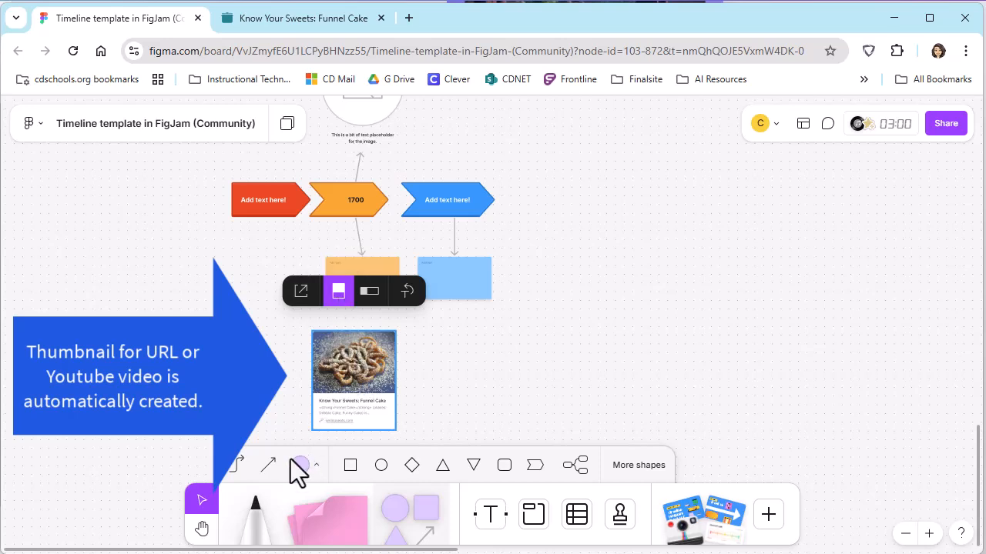
# Step: Try connecting the orange sticky note to the article thumbnail with a straight connector, and undo it
pyautogui.click(269, 466)
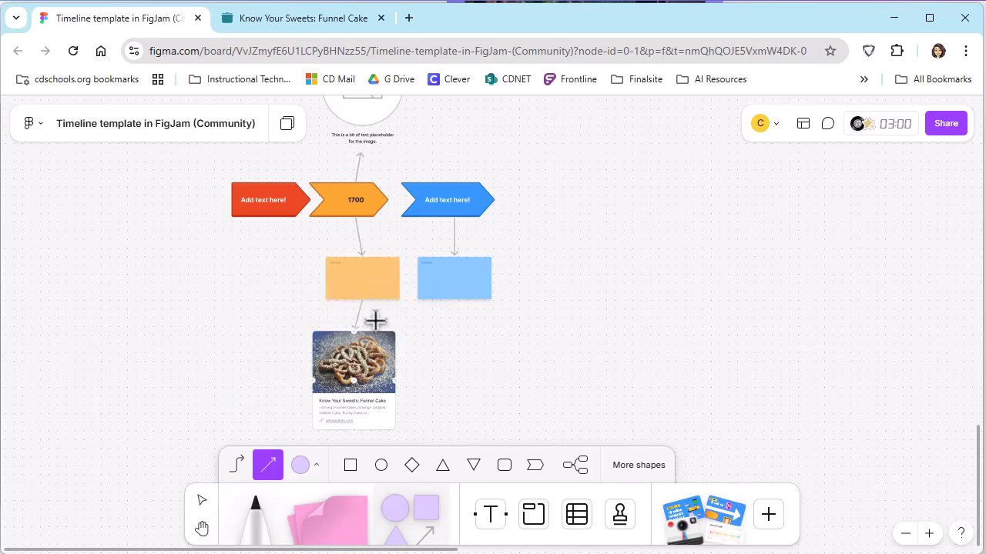
pyautogui.hotkey('ctrl', 'z')
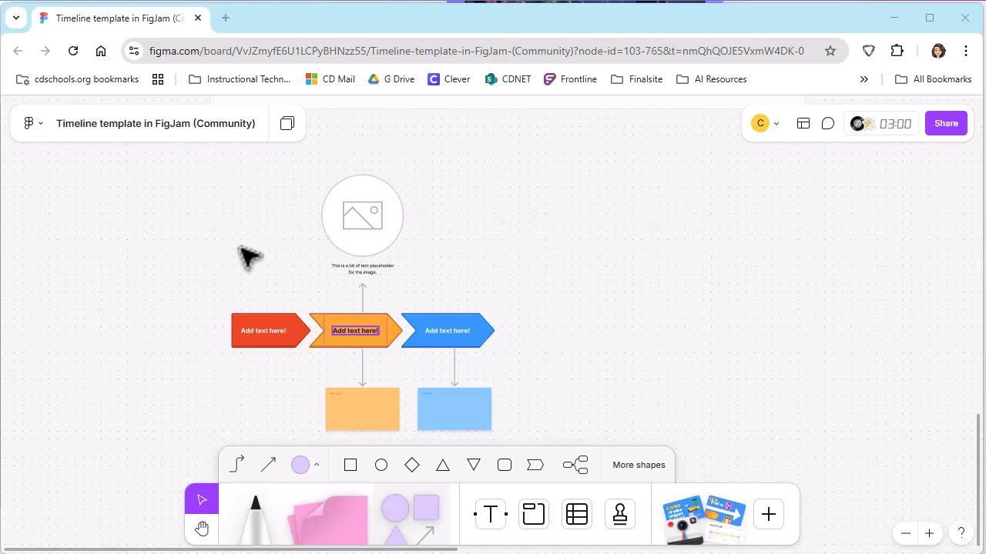
# Step: Set the board's sharing permission for Central Dauphin School District members to View, save it and copy the share link
pyautogui.click(946, 124)
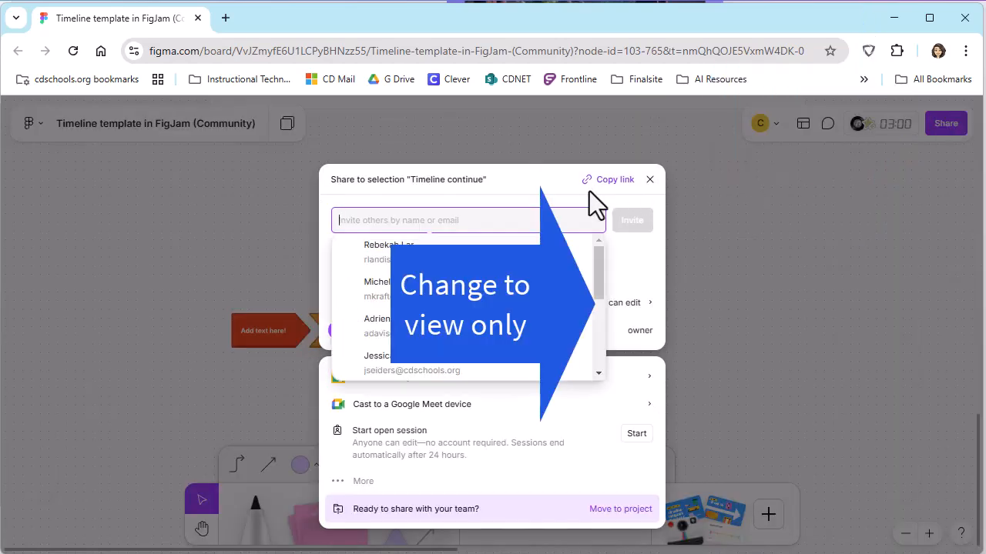
pyautogui.click(638, 300)
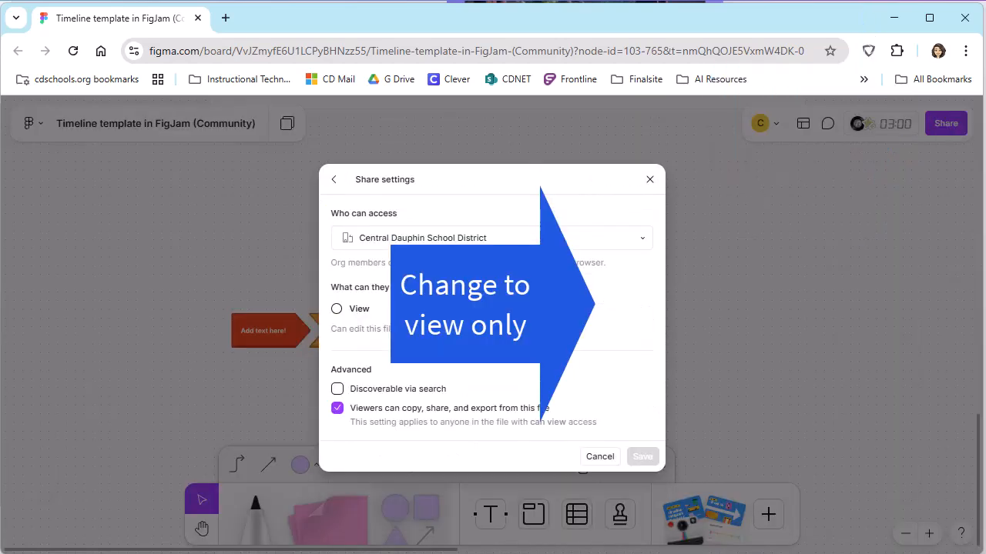
pyautogui.click(336, 310)
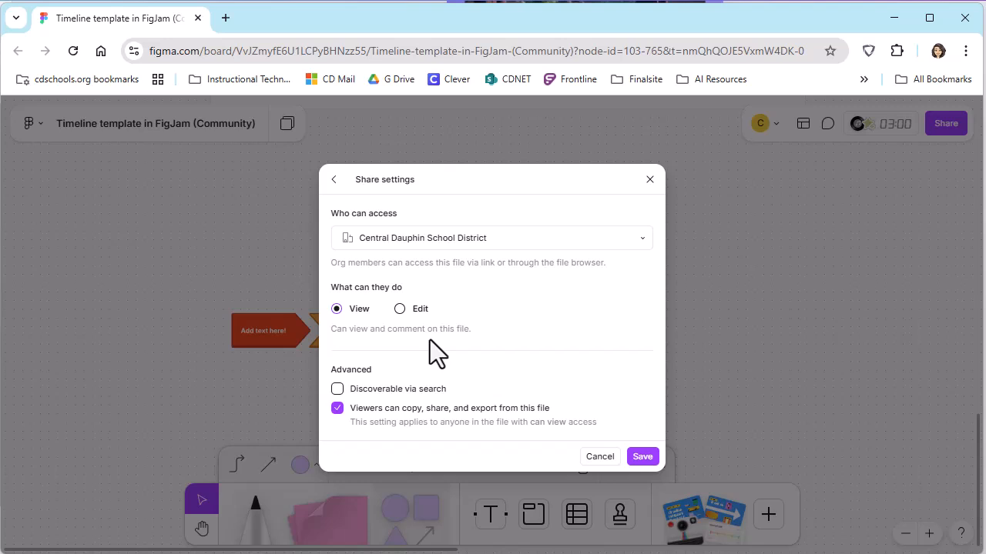
pyautogui.click(642, 457)
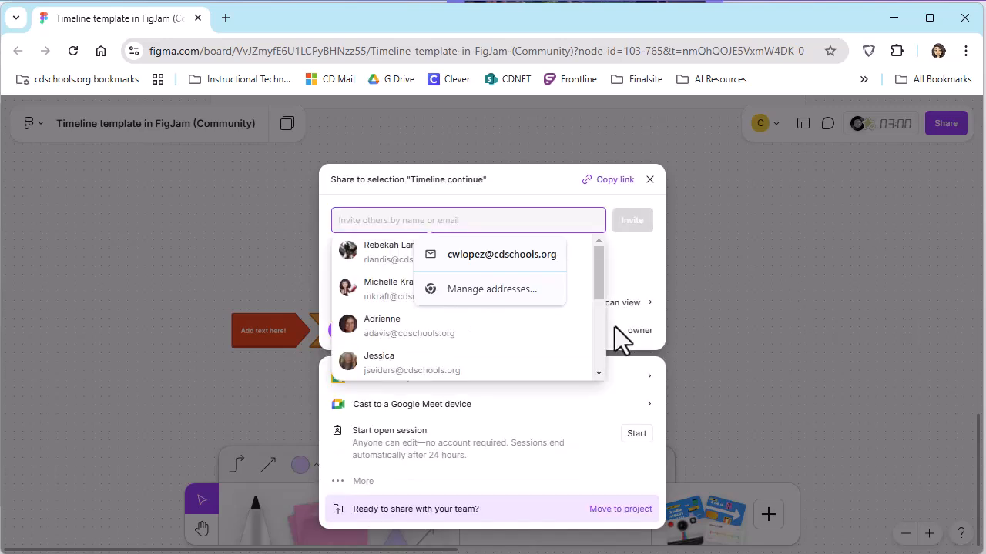
pyautogui.click(609, 176)
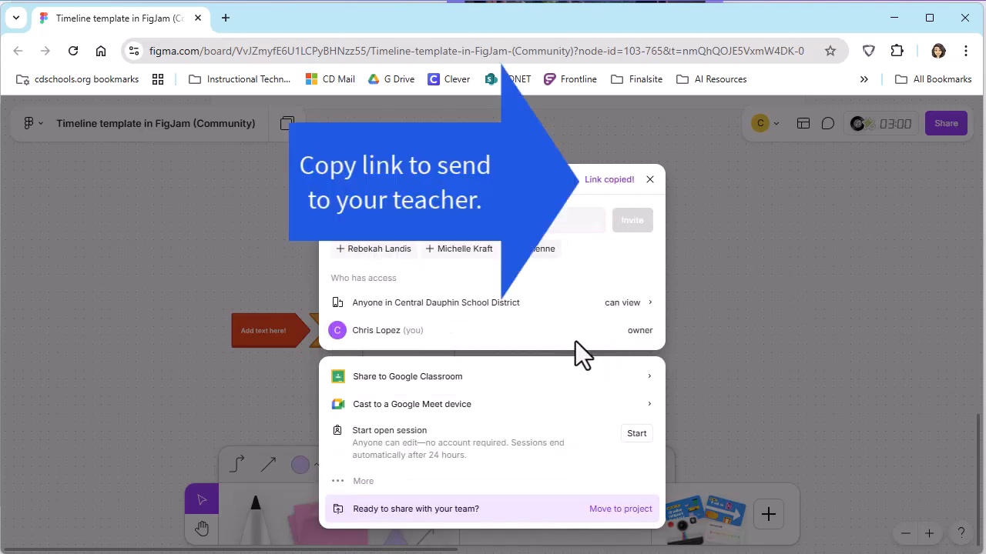